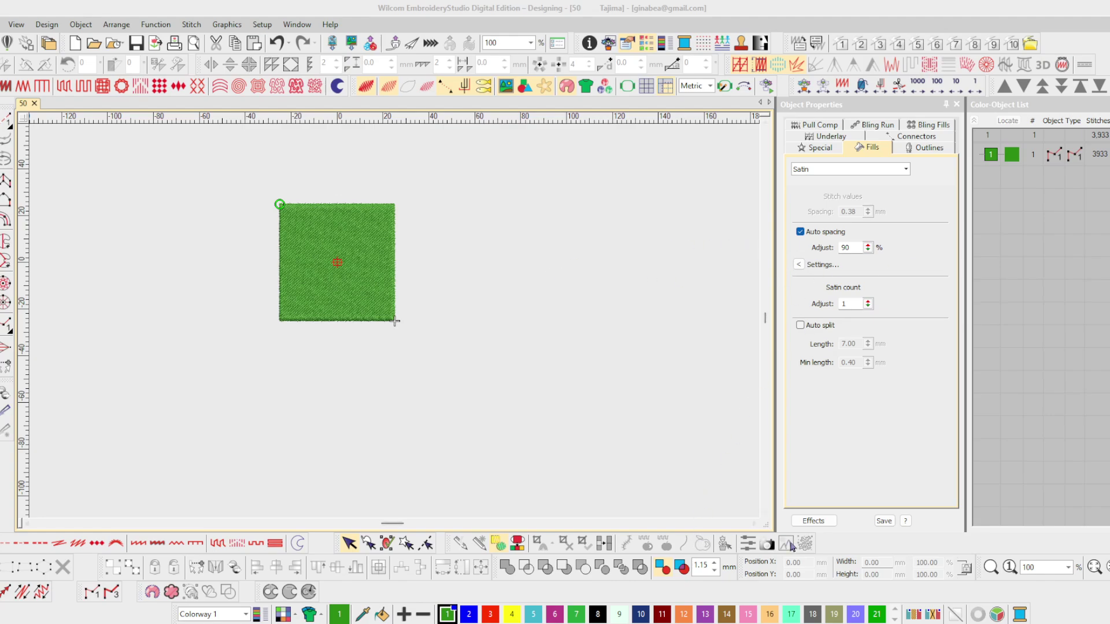
- Select the green square in the Color-Object List to show its 50.20 mm size and satin fill
click(1017, 158)
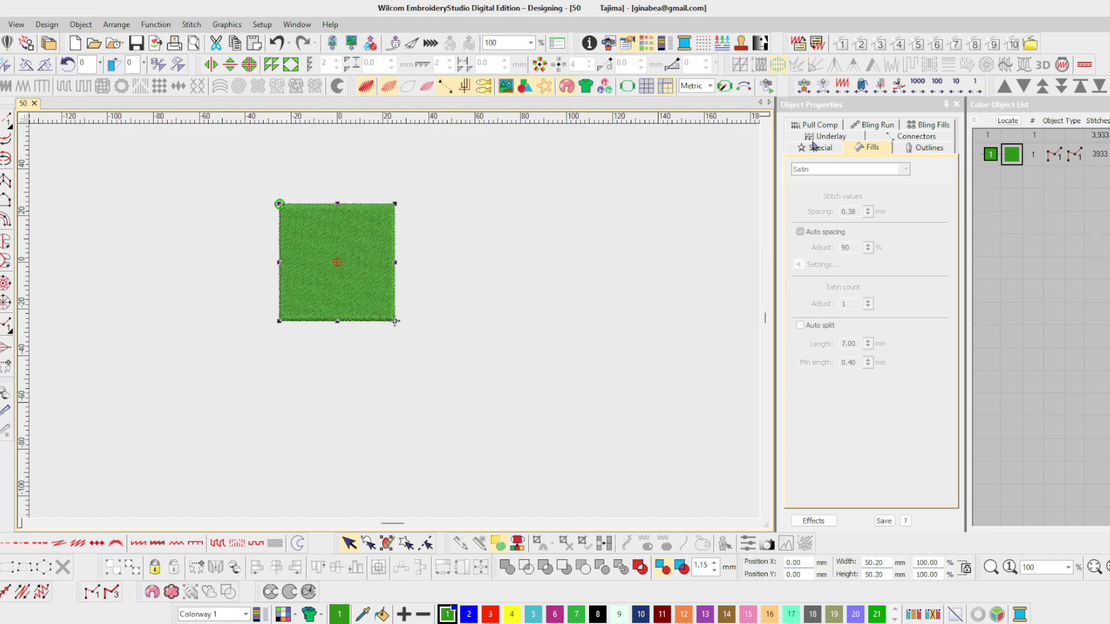
- Review the square's Underlay, Pull Comp and Effects pages, ending on Pull Comp with compensation off
click(835, 139)
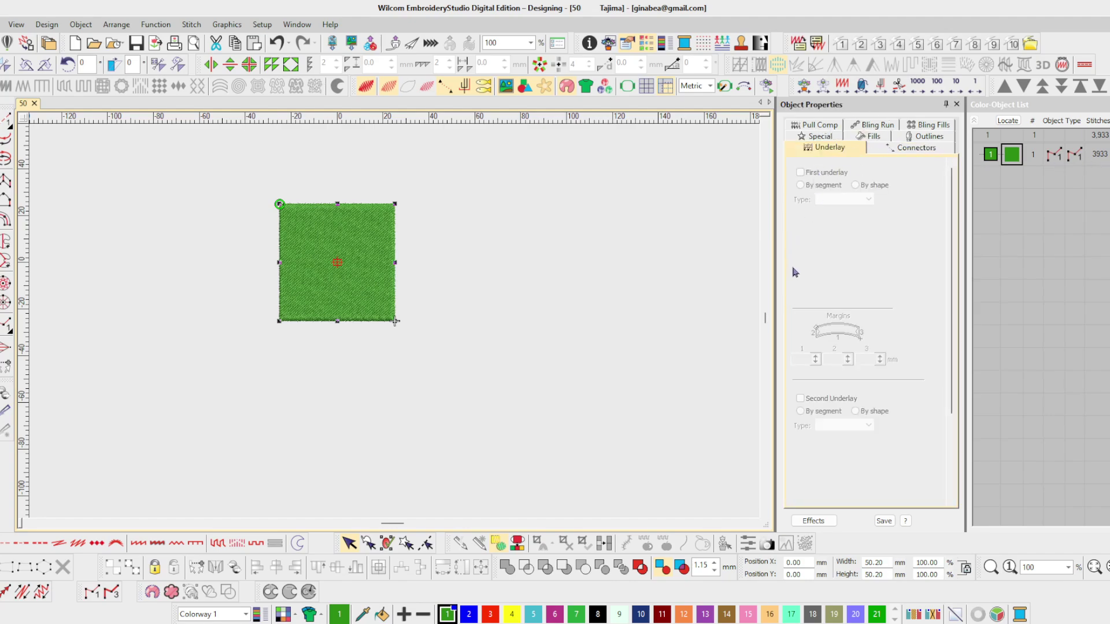
click(826, 125)
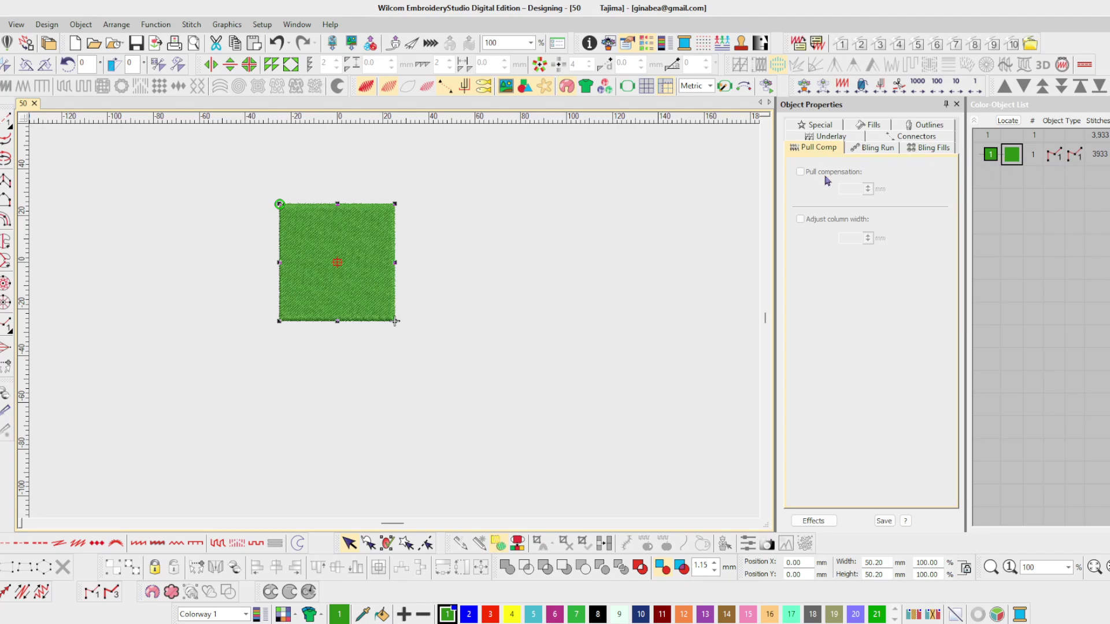
click(812, 521)
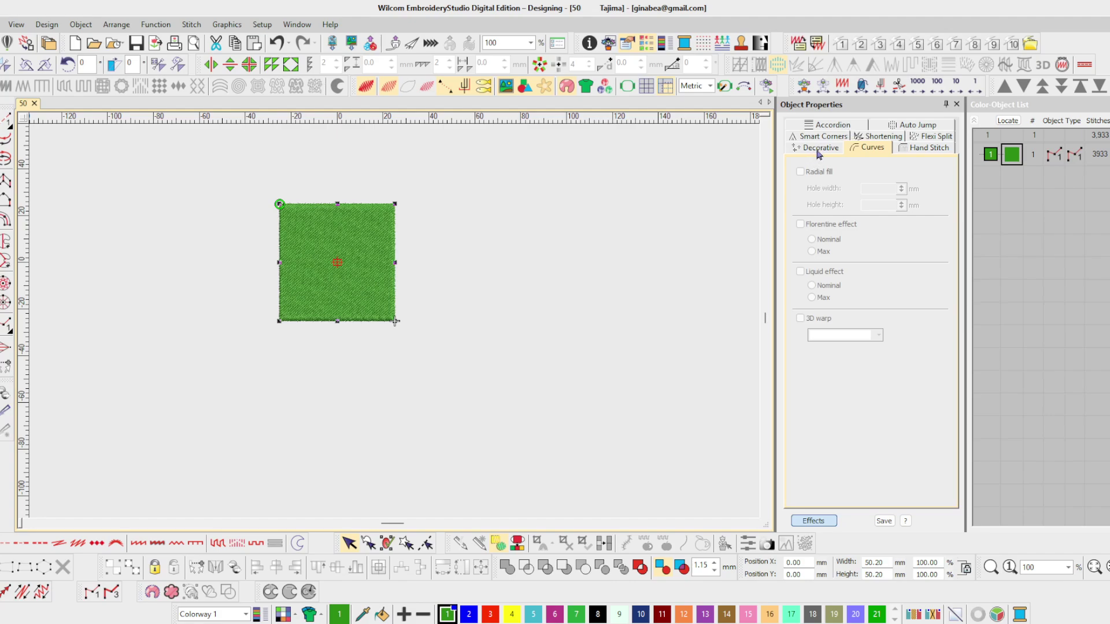
click(826, 521)
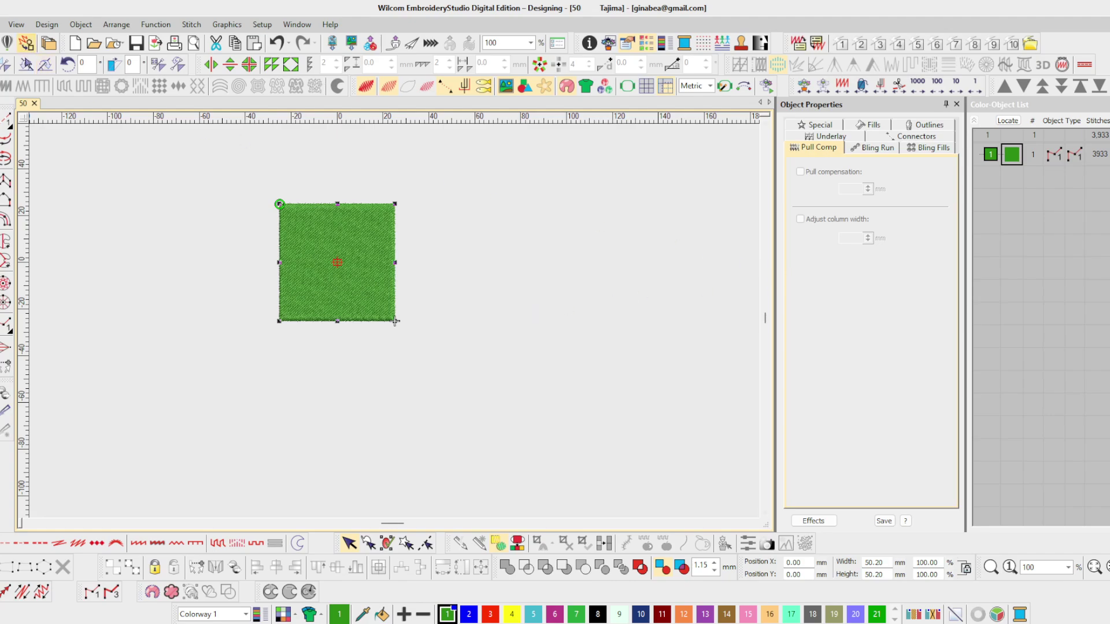
click(34, 104)
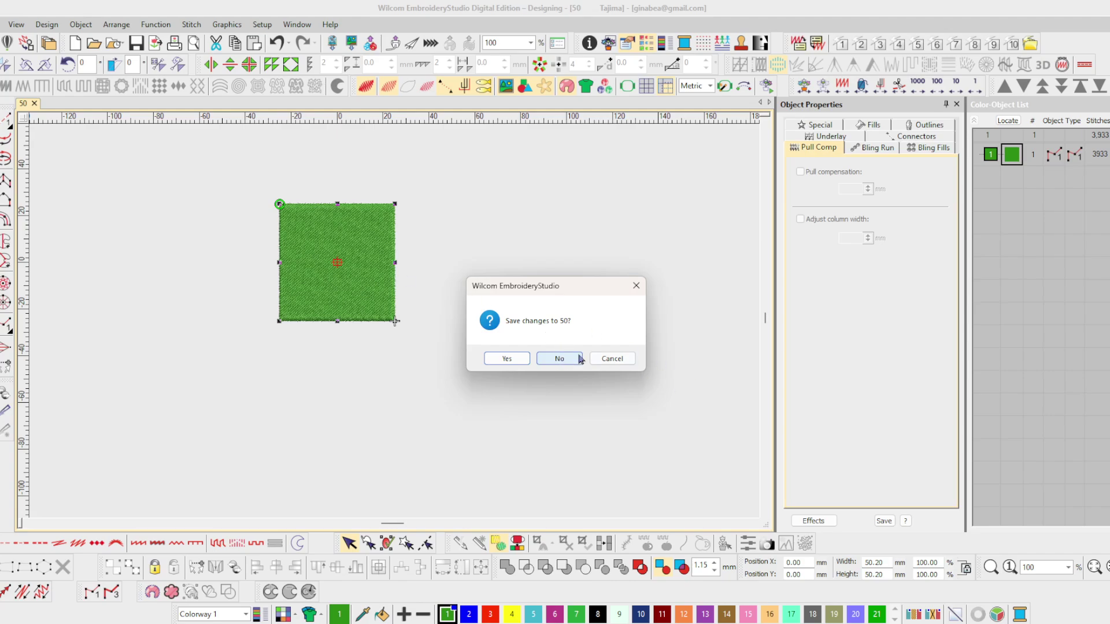
click(613, 359)
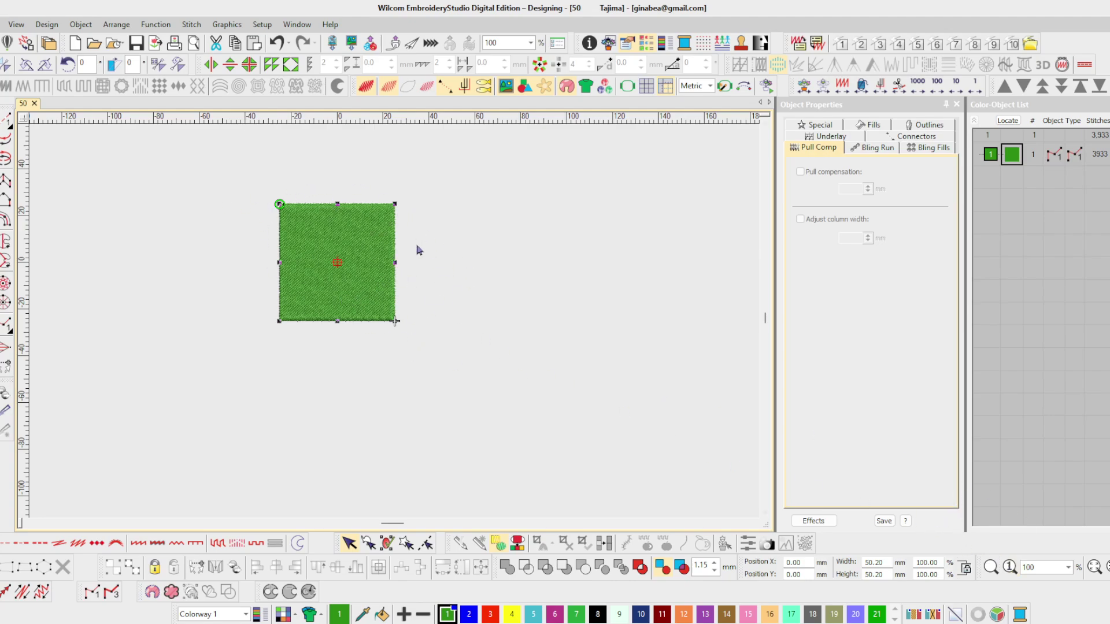
- Change the stitched square's width to 100 mm
click(887, 562)
double_click(887, 562)
text(100)
key(Return)
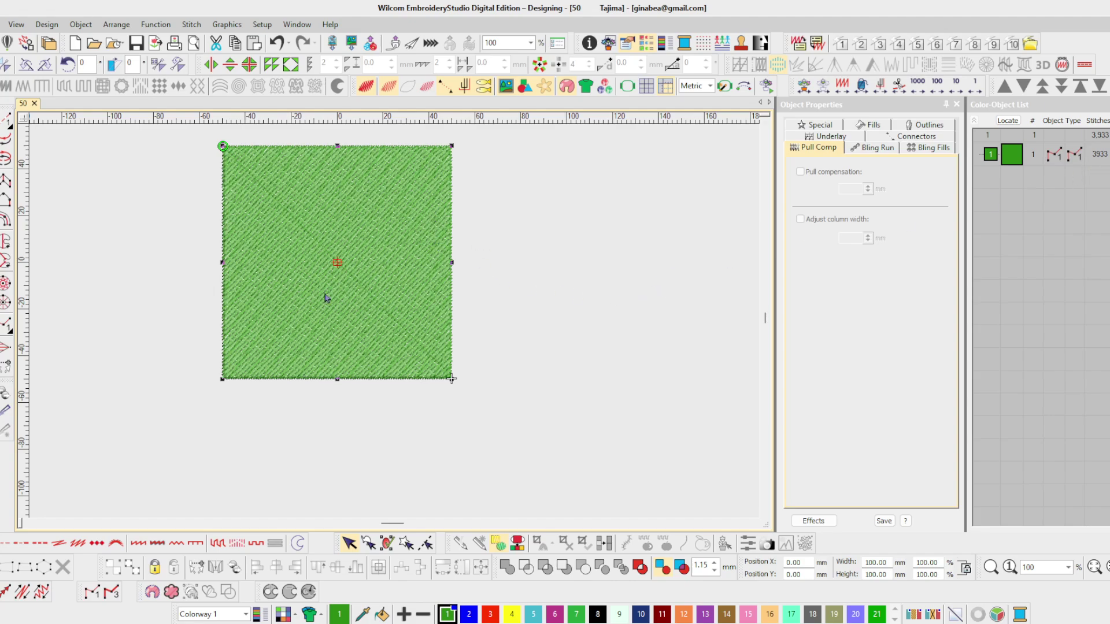
- Check the enlarged square's underlay, then close design 50 without saving
click(830, 136)
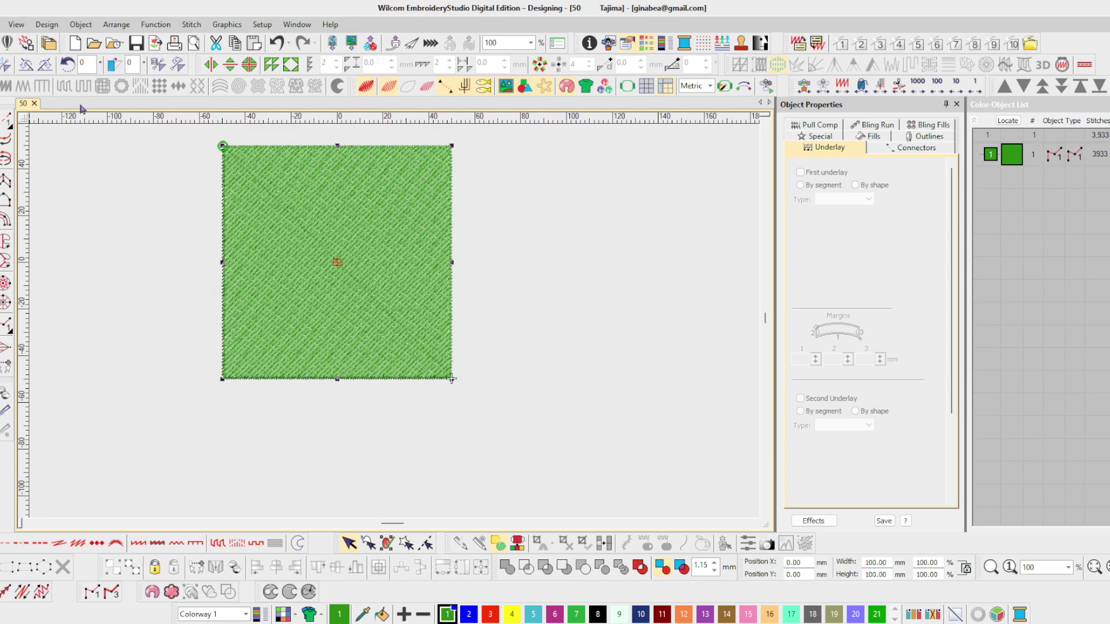
click(35, 104)
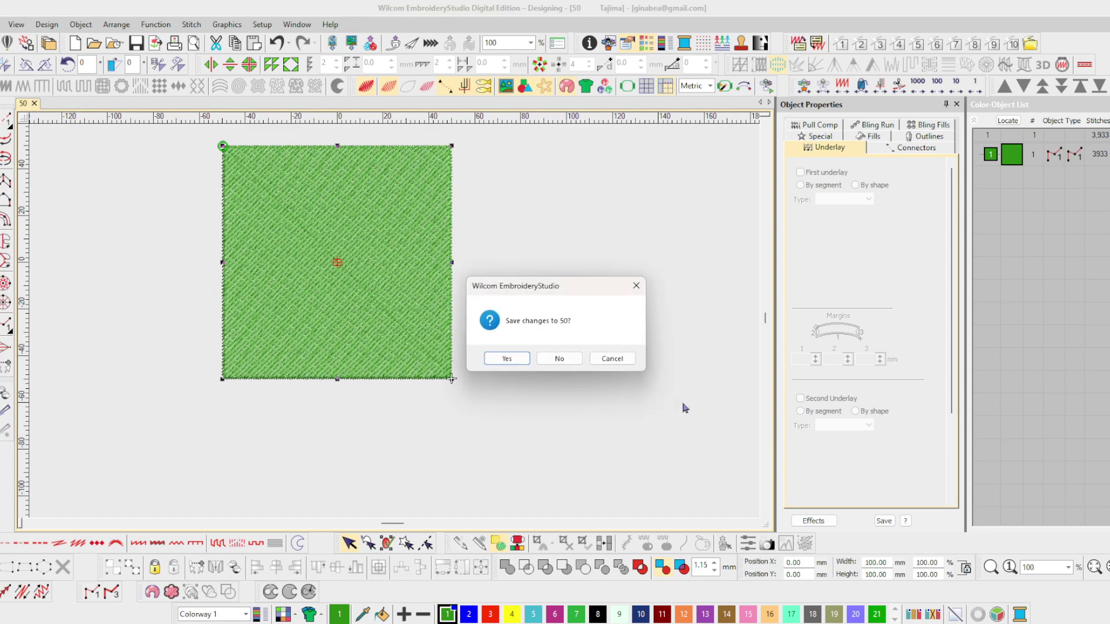
click(559, 360)
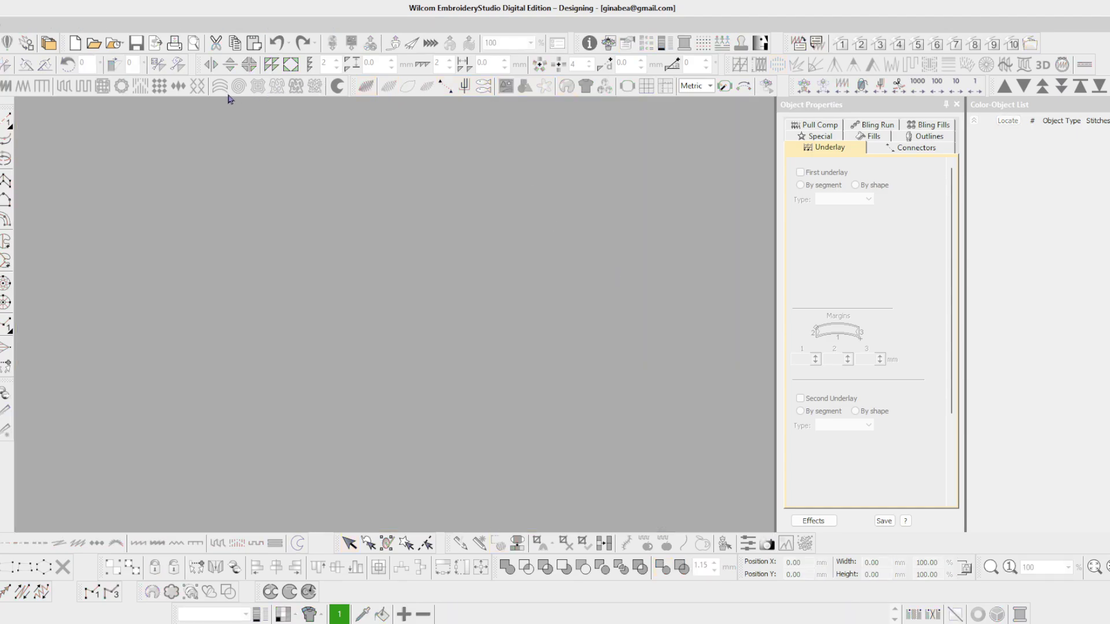
- Choose 50.DST from the Desktop in the Open Design dialog
click(95, 46)
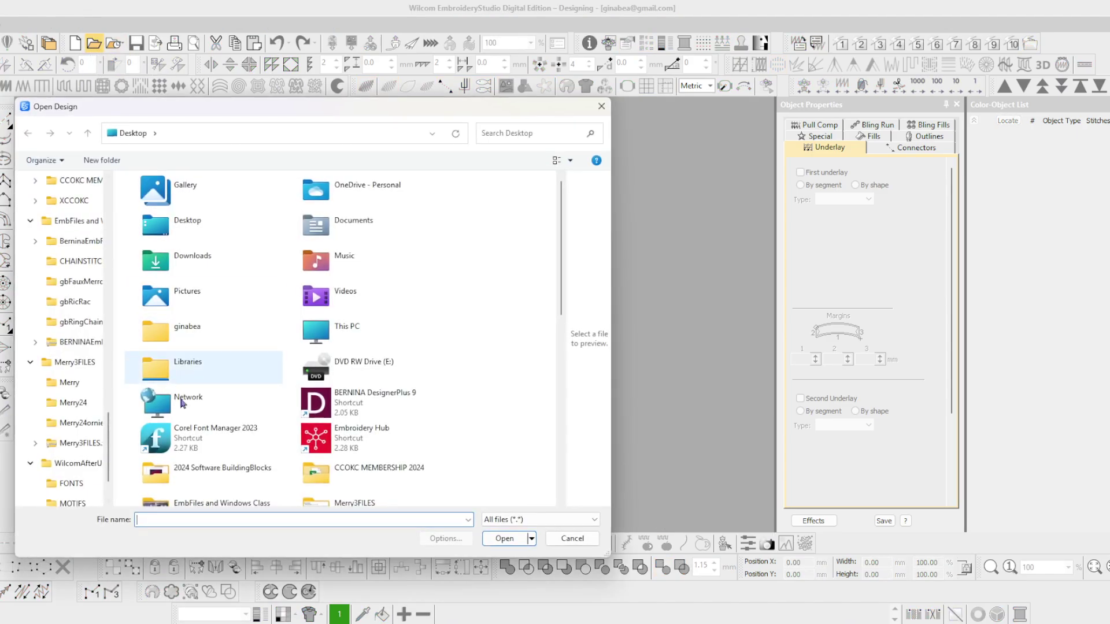
scroll(559, 211, down, 10)
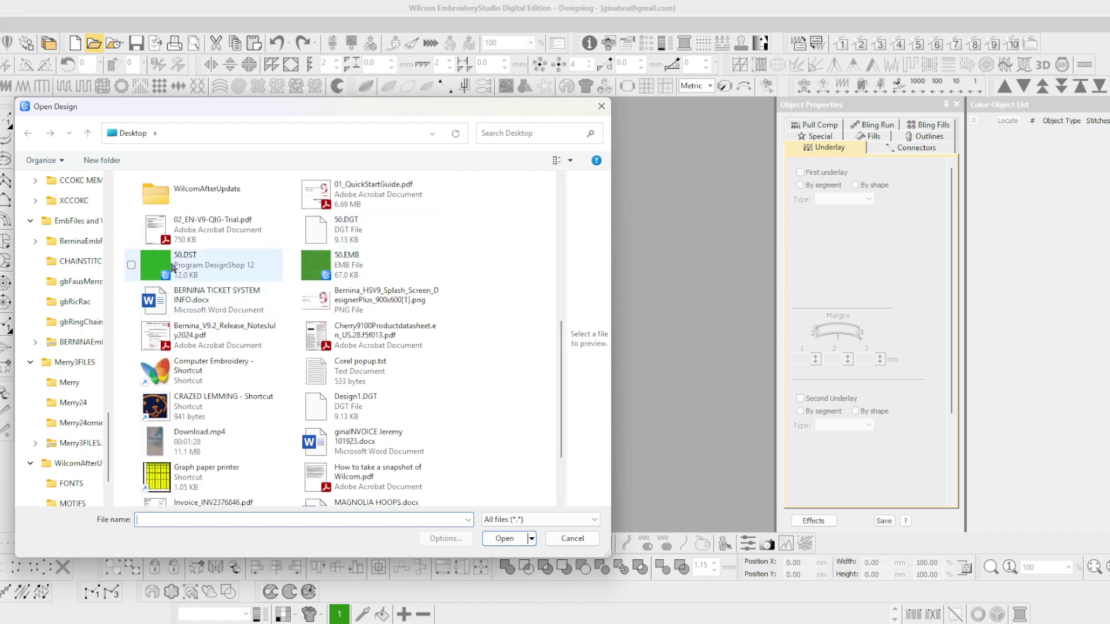
click(192, 268)
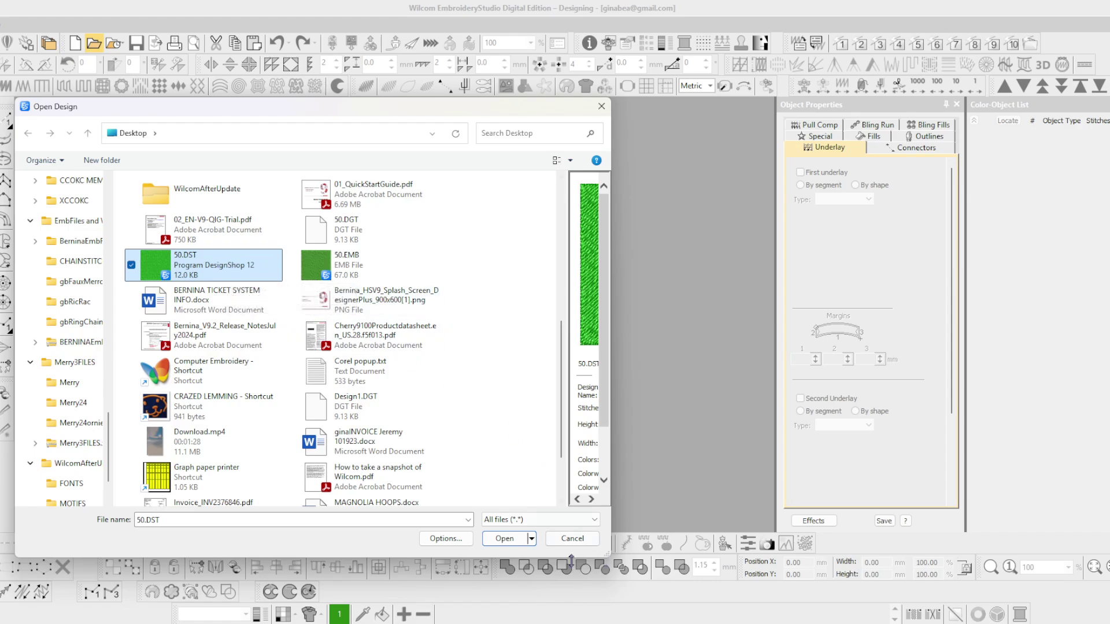
- Enable Objects / outlines and Auto connectors in the open options for 50.DST
click(443, 541)
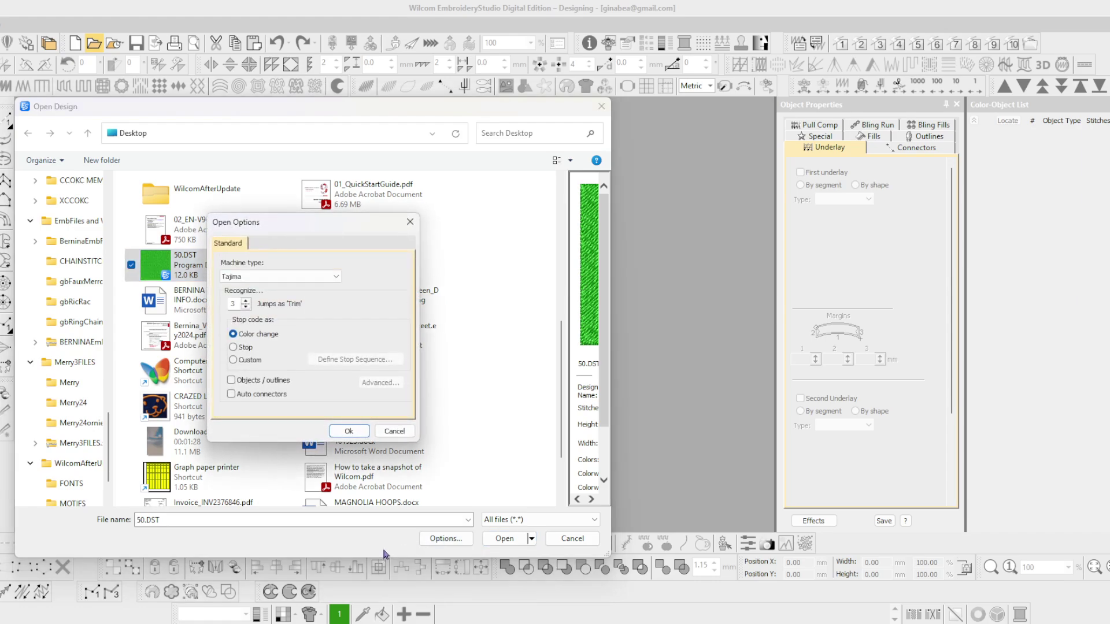
click(232, 382)
click(231, 395)
click(349, 431)
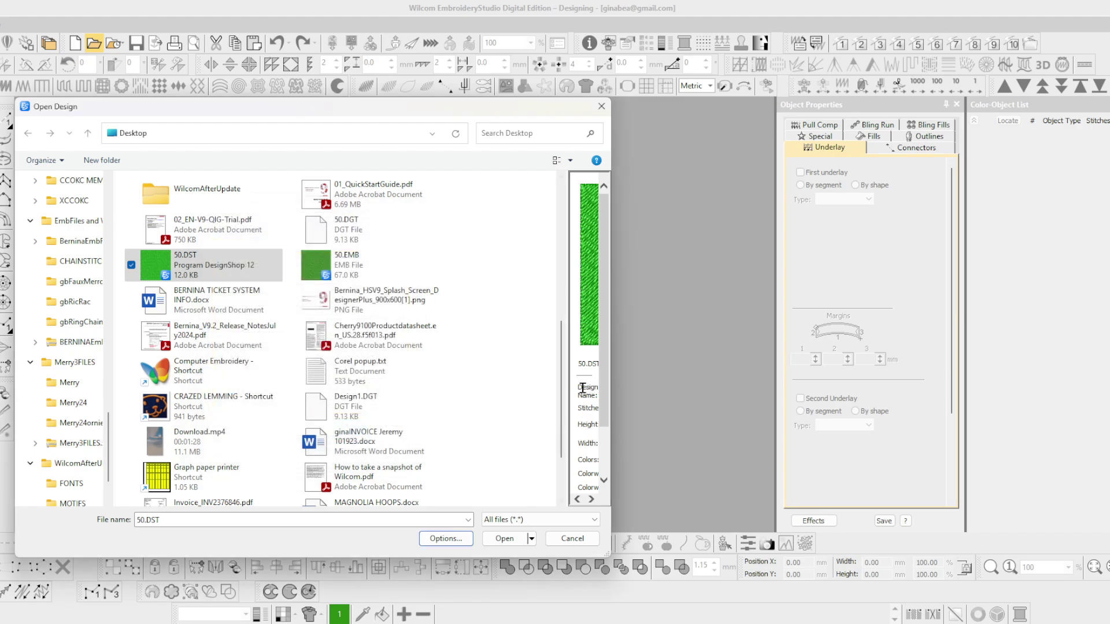
- Open 50.DST as objects, select all three and review their Special and Fills settings
click(503, 539)
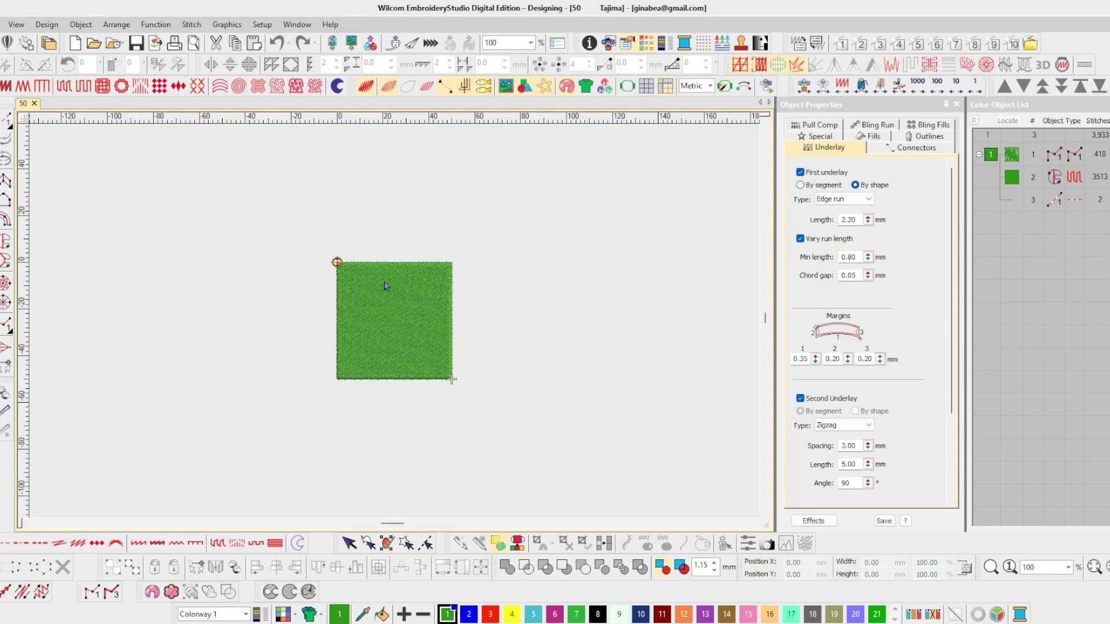
key(ctrl+a)
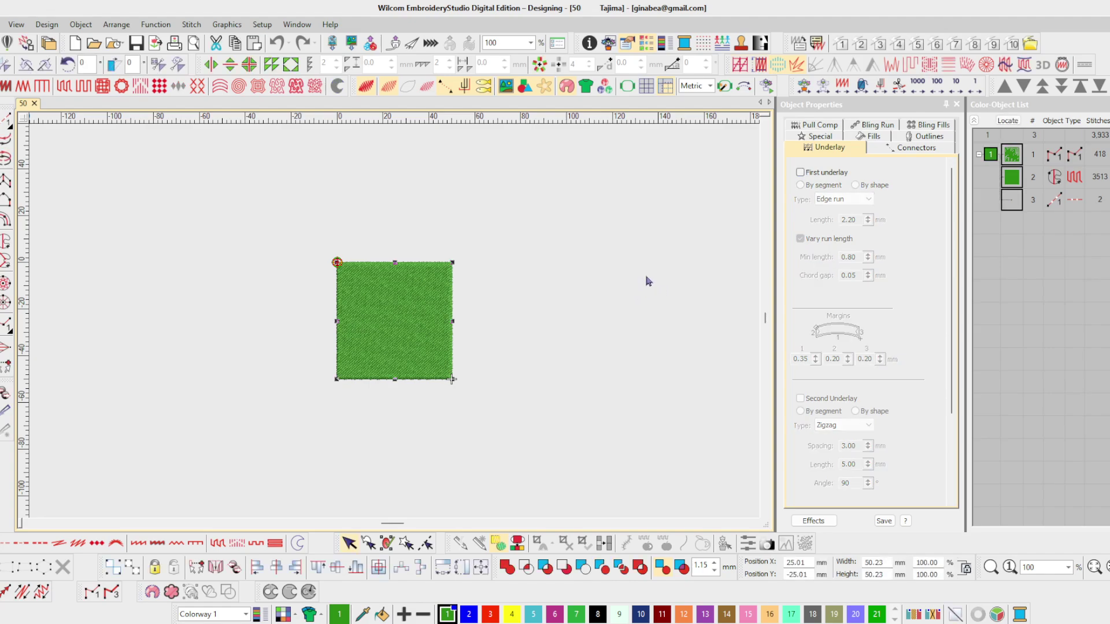
click(830, 137)
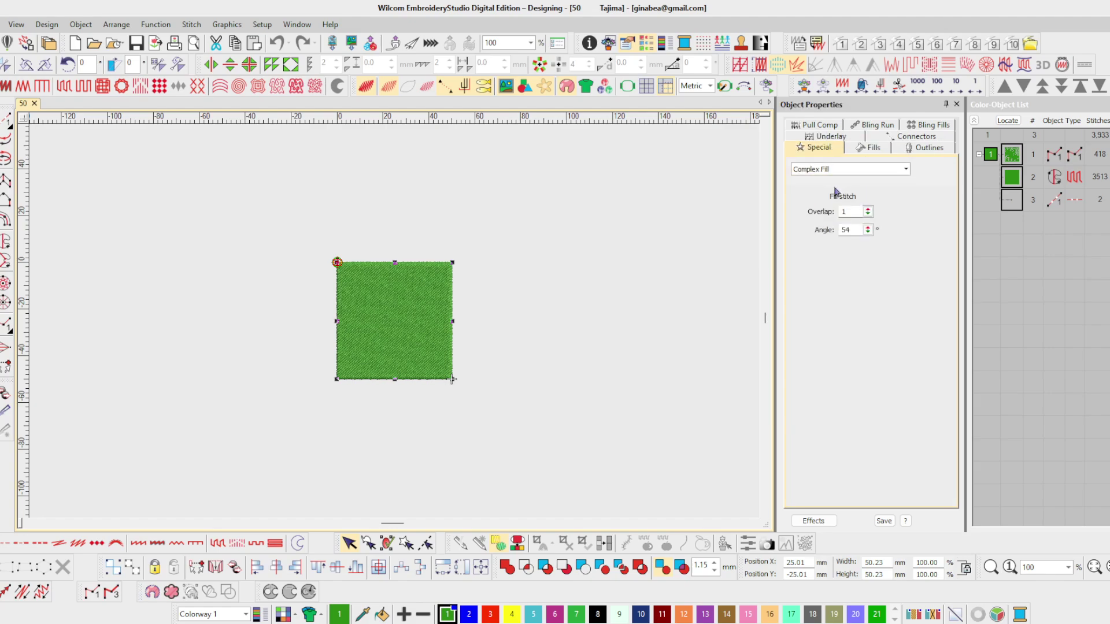
click(883, 150)
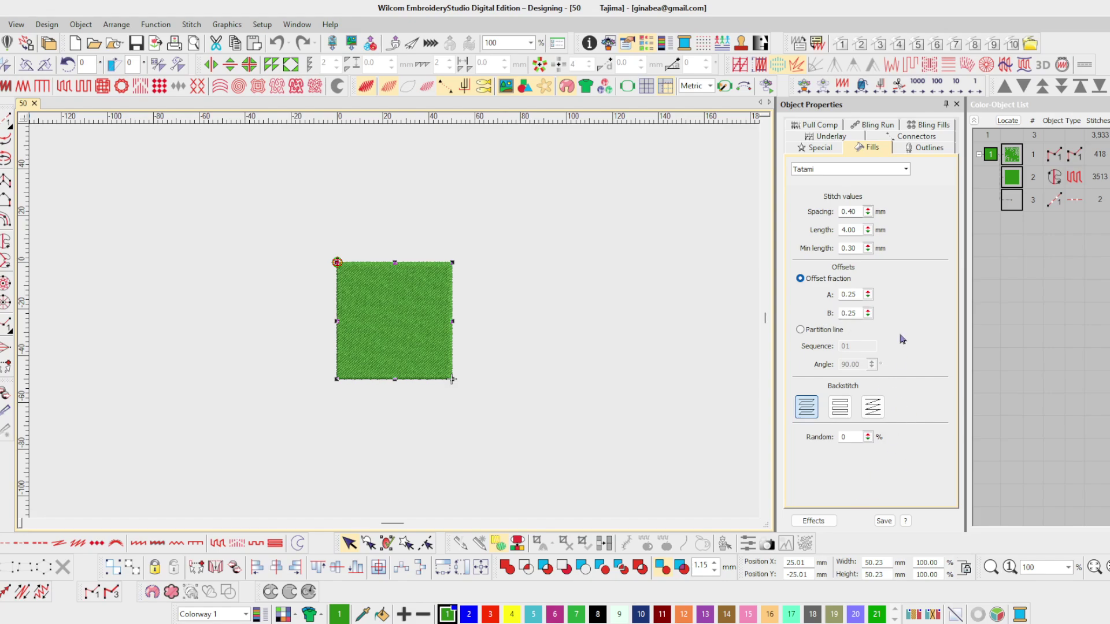
click(710, 203)
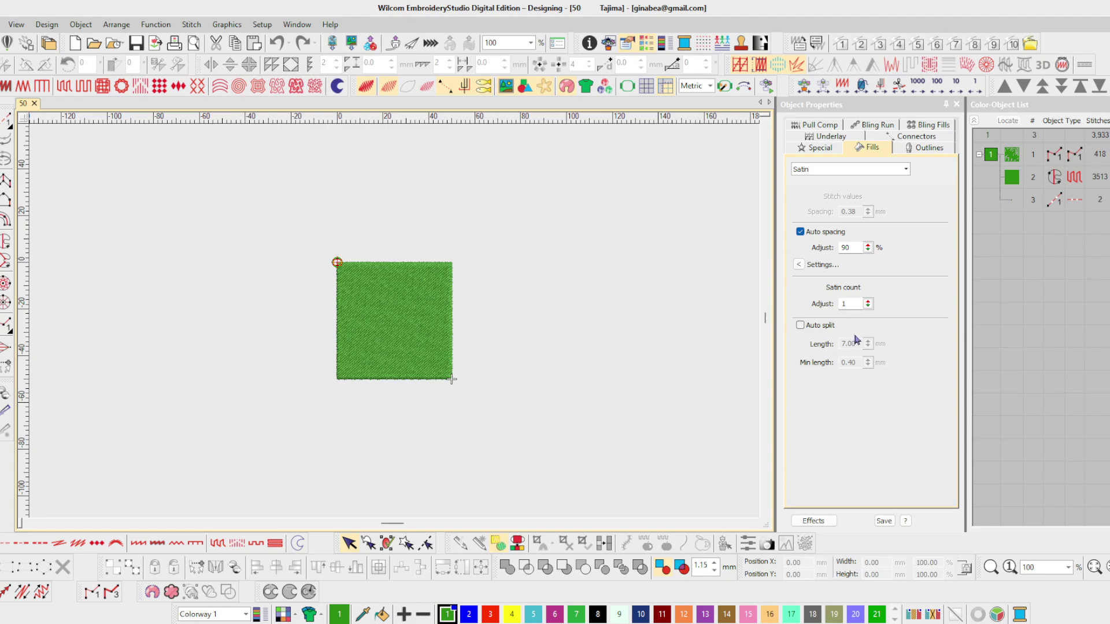
- Resize all objects to 100 mm width, giving a 99.99 × 99.99 mm square with 13,598 stitches
key(ctrl+a)
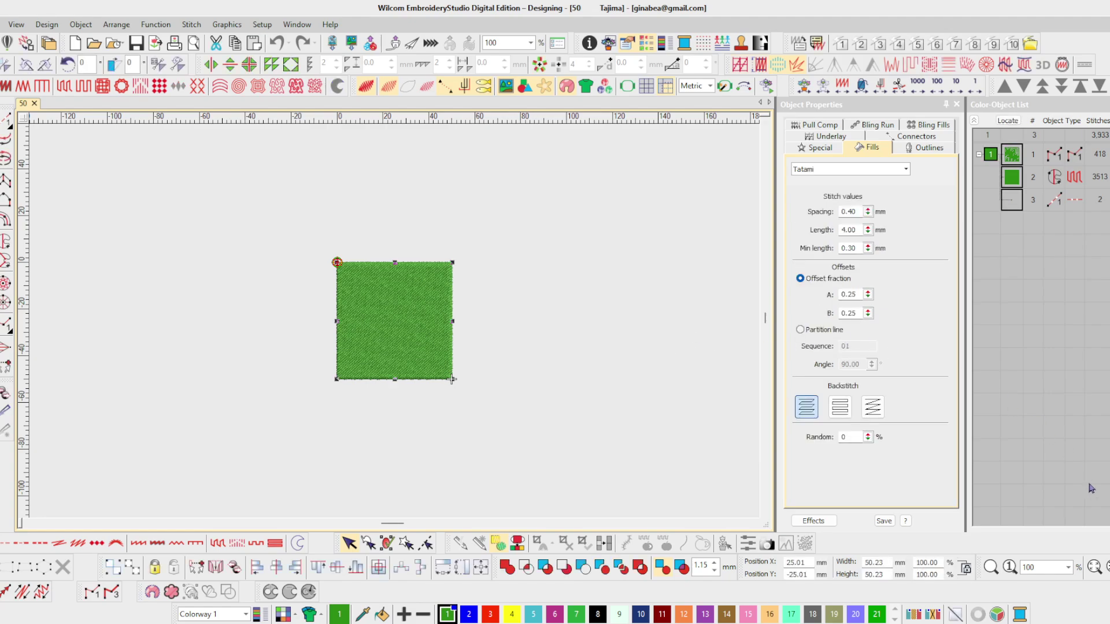
double_click(885, 562)
text(100)
key(Return)
key(Return)
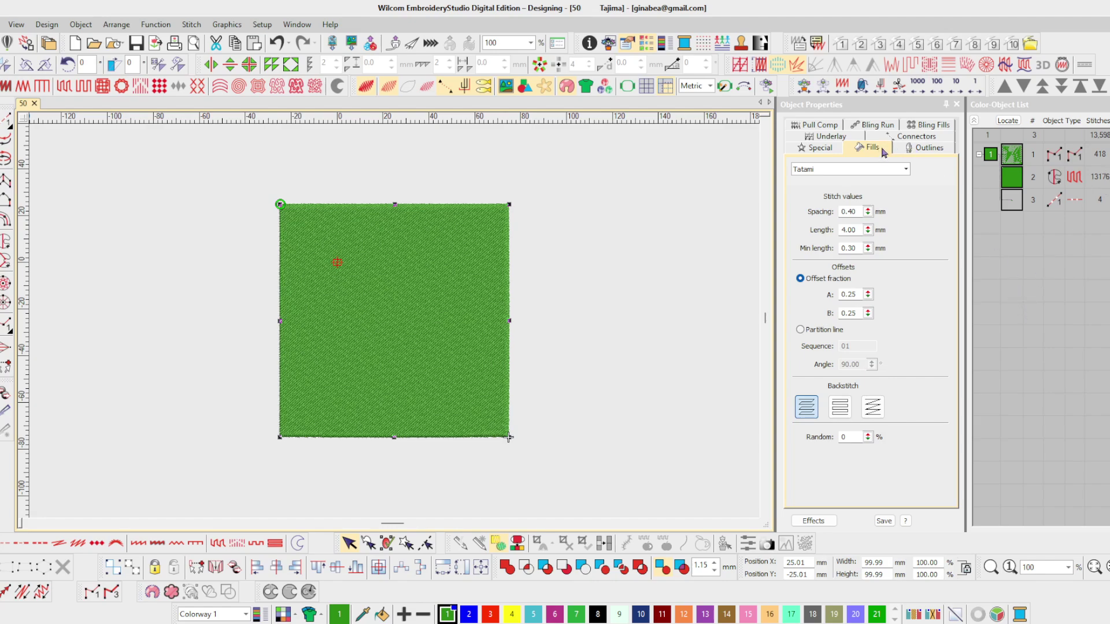
click(829, 152)
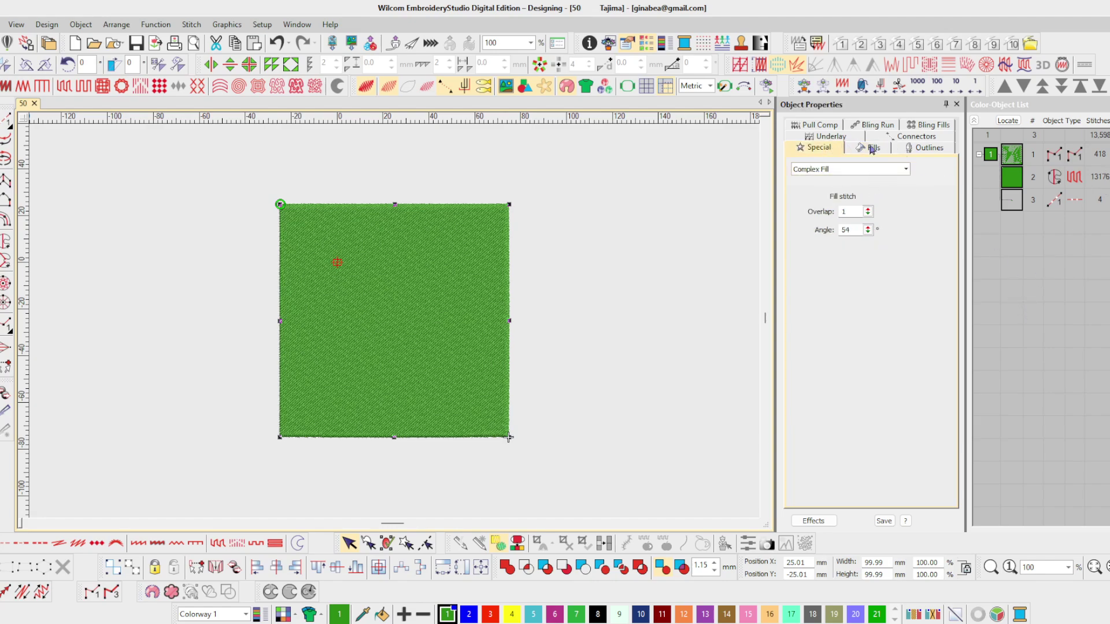
click(814, 125)
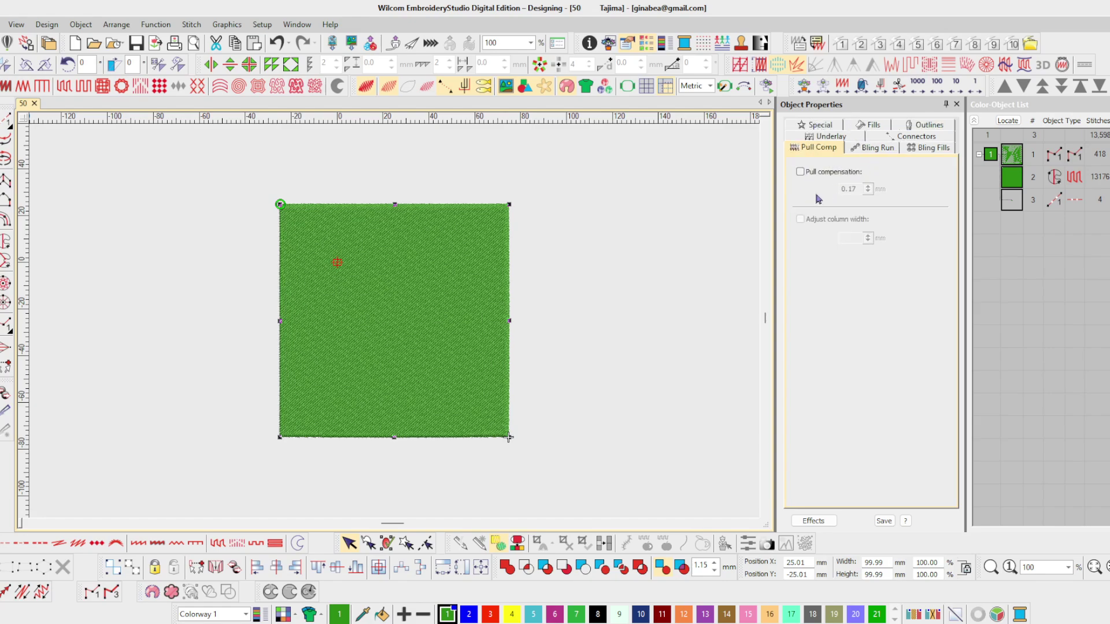
click(844, 139)
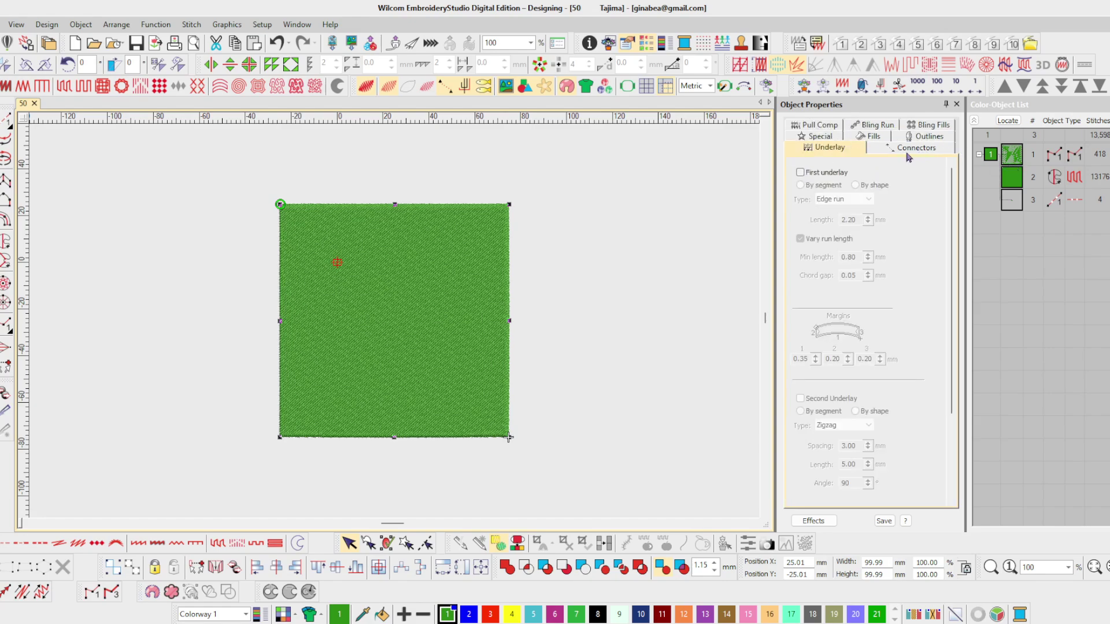
click(871, 137)
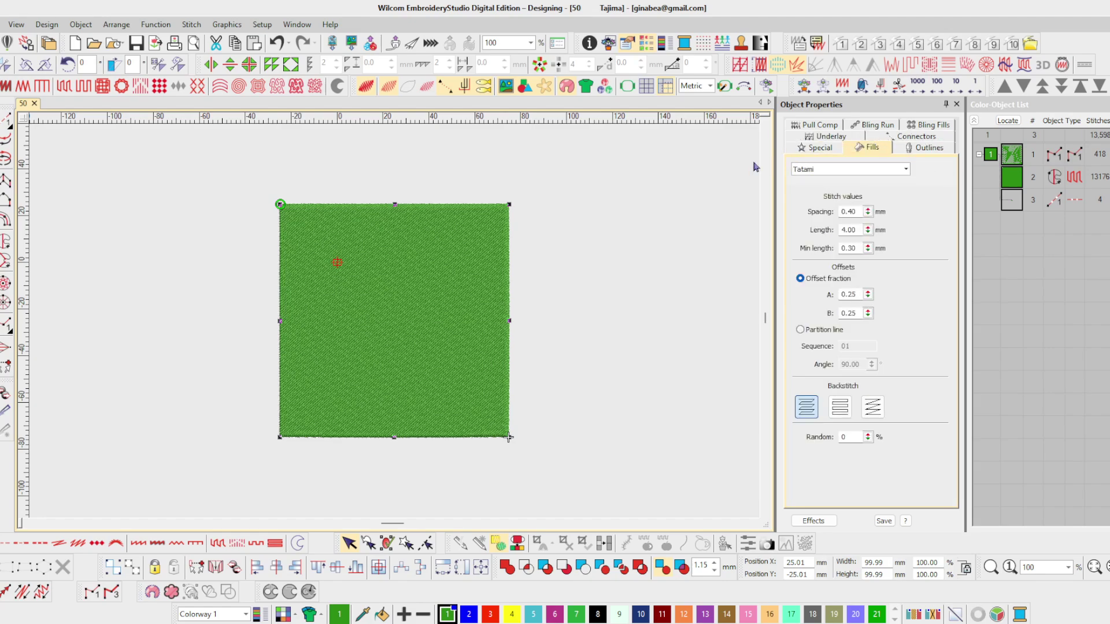
- Set the square's fill stitch type to Contour, giving 7.20 mm spacing and 2,122 stitches
click(906, 169)
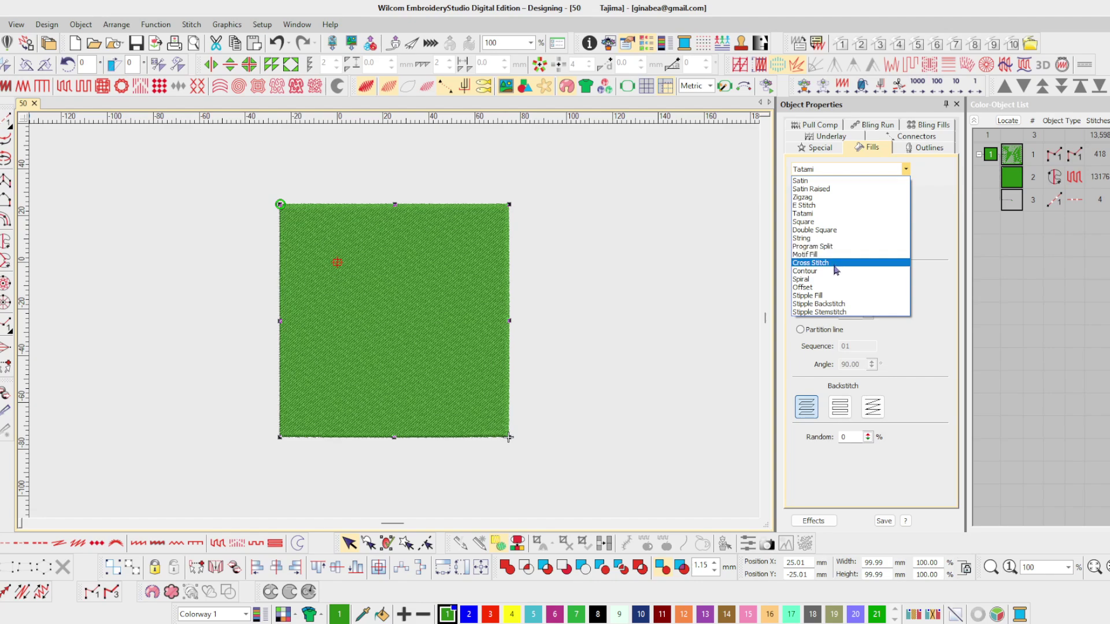
click(816, 271)
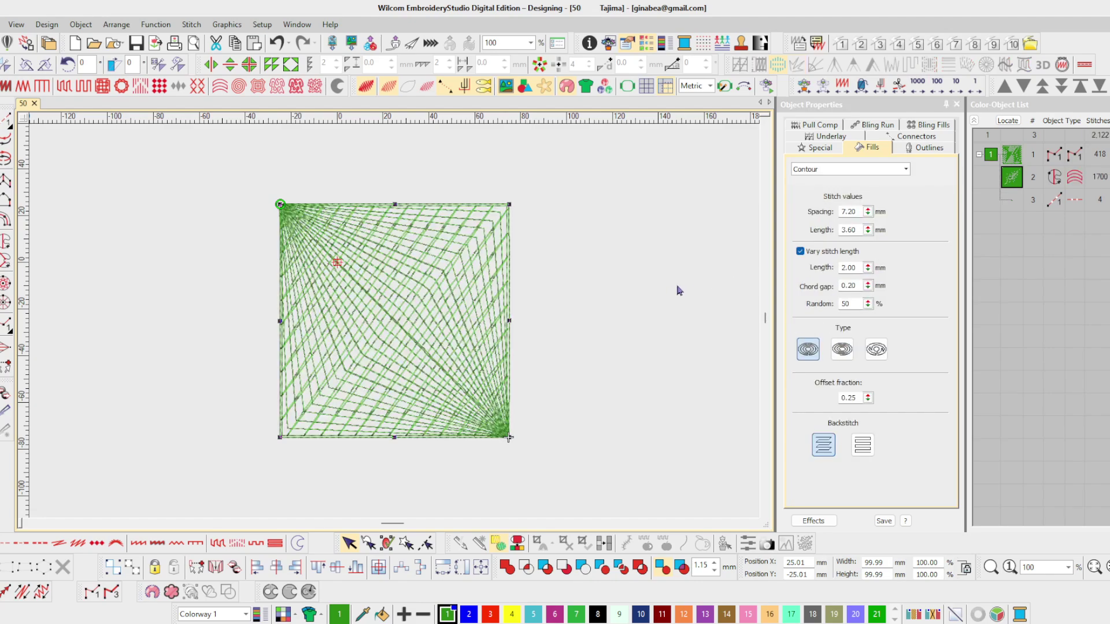